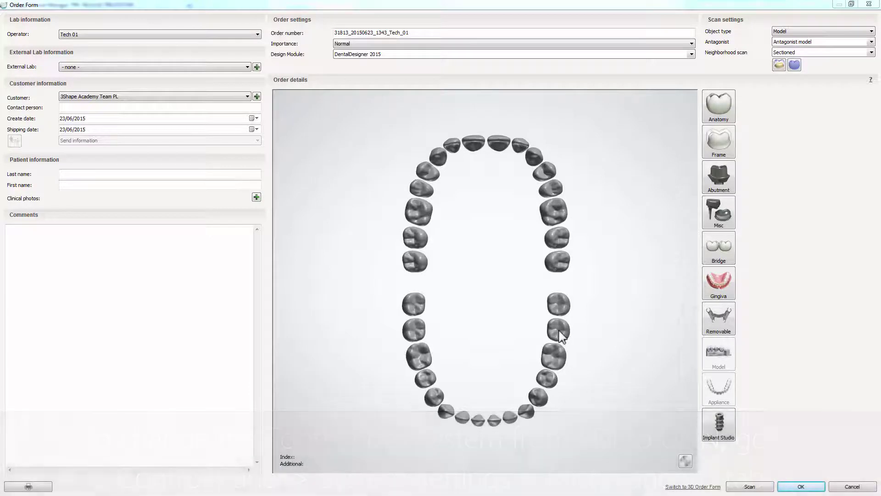
# Step: Set 34 and 37 as frame copings and 36 and 35 as Zirkon pontic frames, then bridge them
pyautogui.click(559, 332)
pyautogui.keyDown('ctrl'); pyautogui.click(538, 396); pyautogui.keyUp('ctrl')
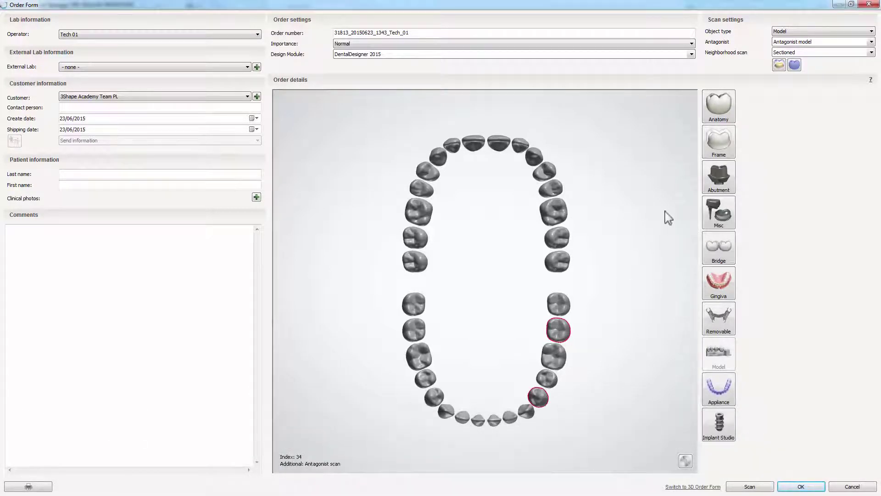
pyautogui.click(718, 140)
pyautogui.click(553, 356)
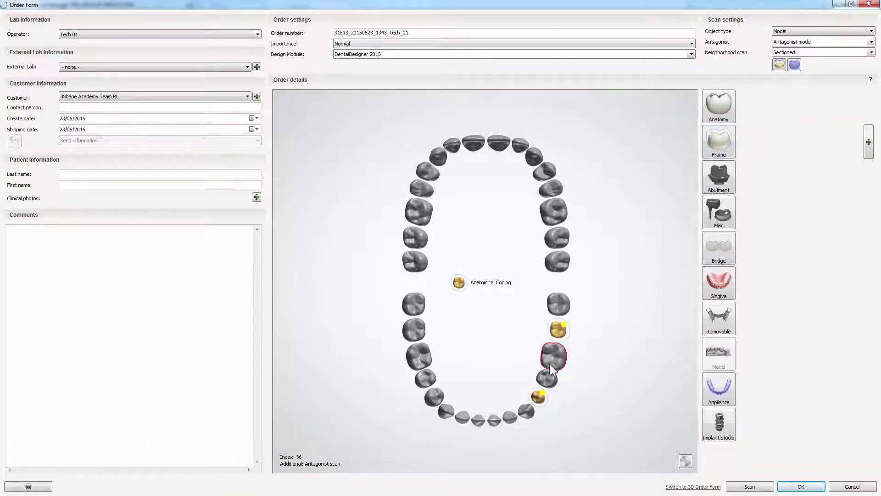
pyautogui.keyDown('ctrl'); pyautogui.click(546, 378); pyautogui.keyUp('ctrl')
pyautogui.click(730, 142)
pyautogui.click(789, 134)
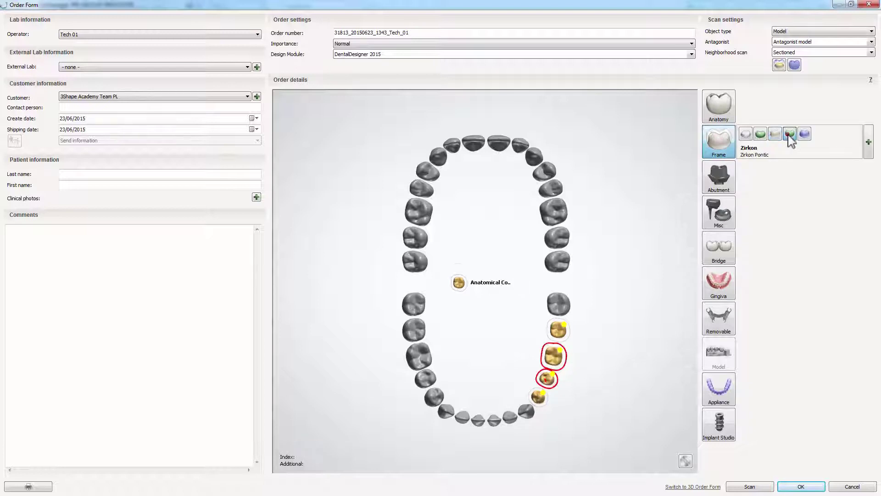
pyautogui.keyDown('ctrl'); pyautogui.click(562, 328); pyautogui.keyUp('ctrl')
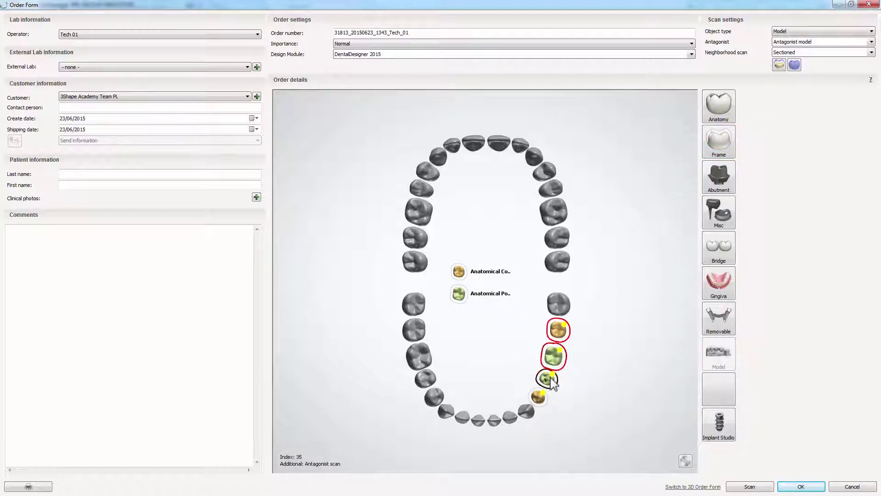
pyautogui.keyDown('ctrl'); pyautogui.click(537, 396); pyautogui.keyUp('ctrl')
pyautogui.click(718, 247)
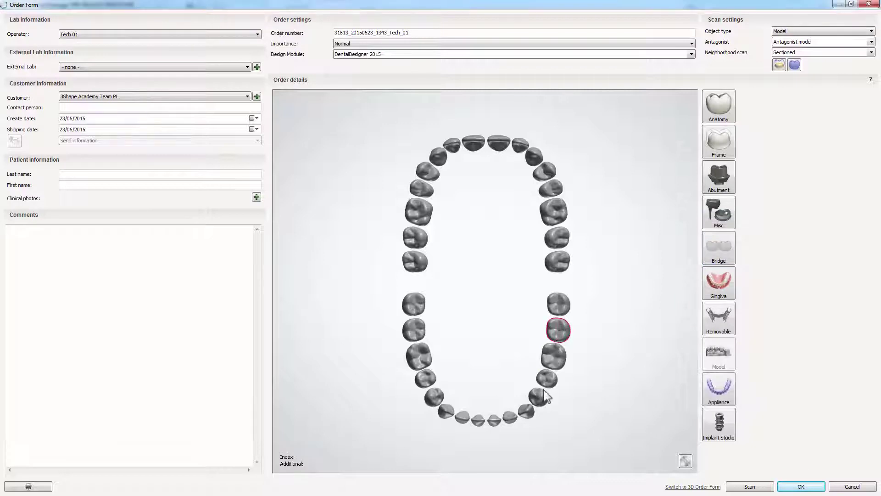
# Step: Reassign 37 and 34 as Zirkon copings and 36 and 35 as library pontics, and bridge 37–34
pyautogui.keyDown('ctrl'); pyautogui.click(541, 394); pyautogui.keyUp('ctrl')
pyautogui.click(719, 142)
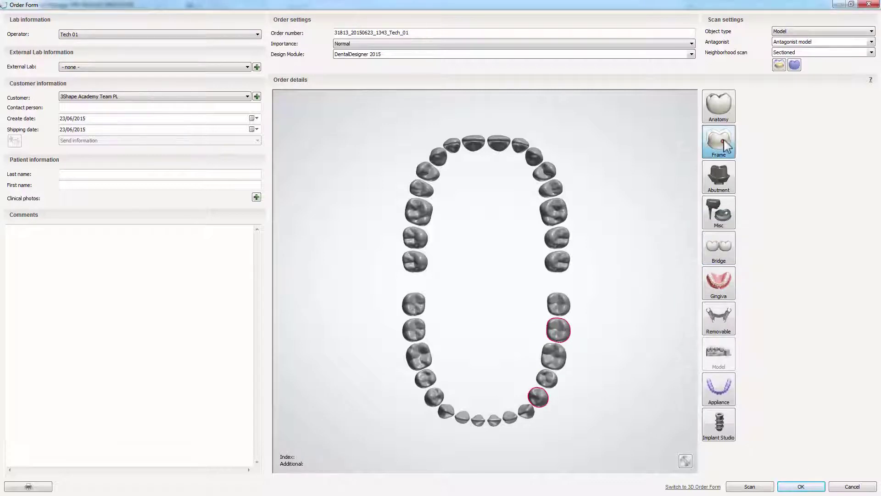
pyautogui.click(745, 134)
pyautogui.click(553, 356)
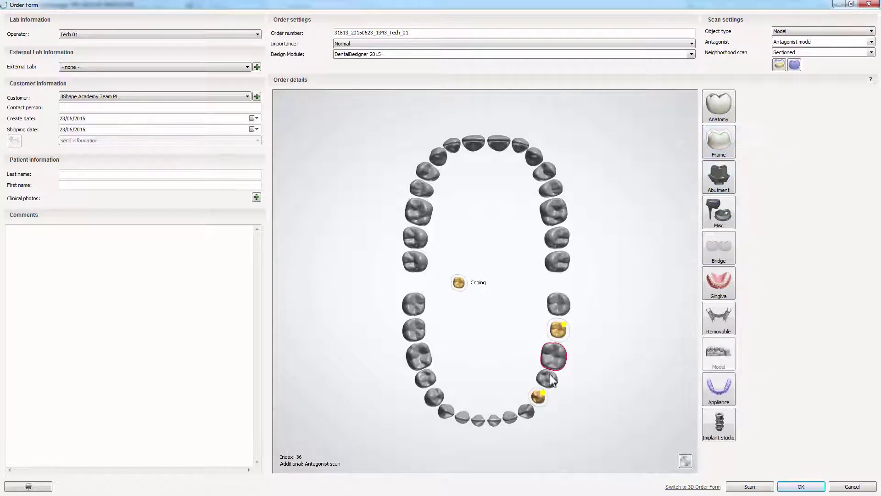
pyautogui.keyDown('ctrl'); pyautogui.click(547, 378); pyautogui.keyUp('ctrl')
pyautogui.click(718, 141)
pyautogui.click(759, 134)
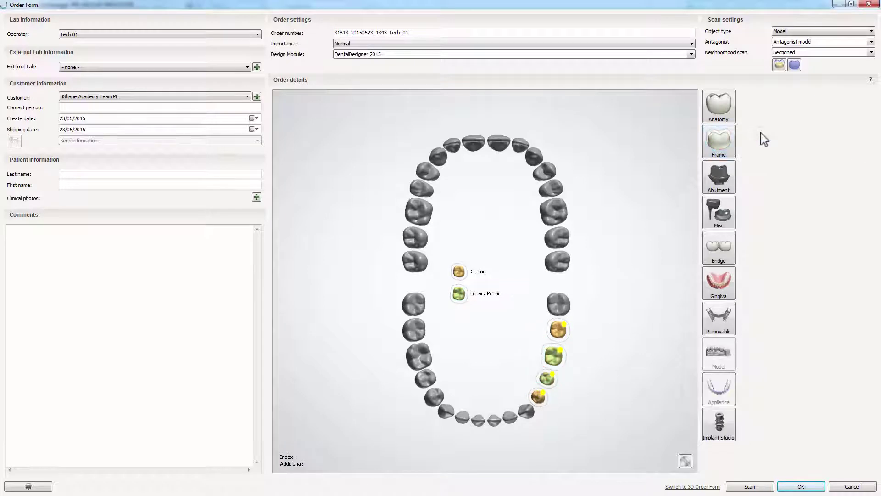
pyautogui.moveTo(558, 329); pyautogui.dragTo(539, 397)
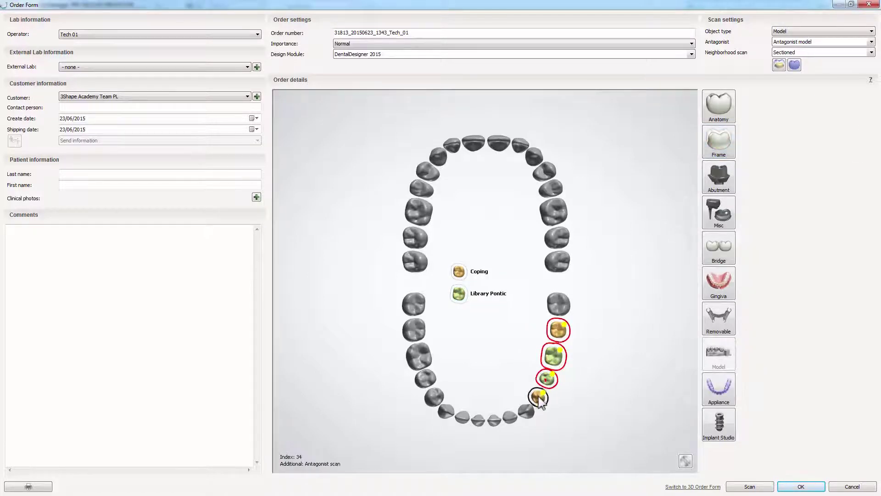
pyautogui.click(719, 252)
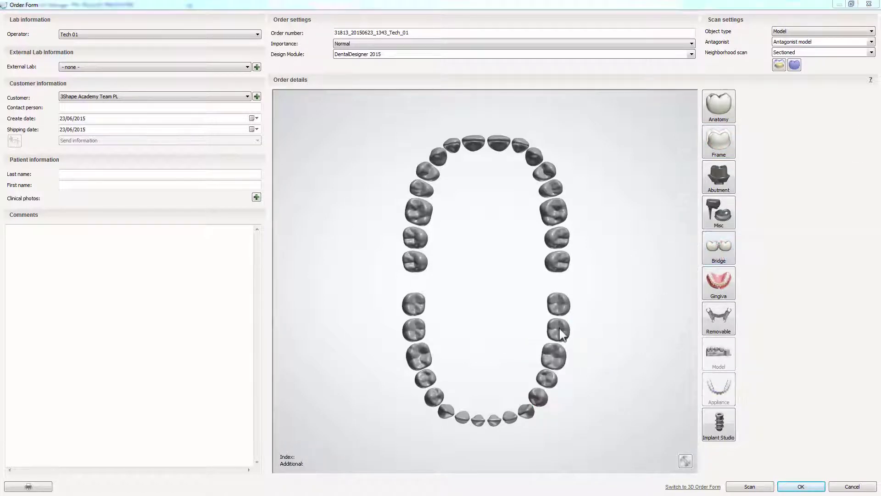
# Step: Make 37 and 34 anatomical crowns and 36 and 35 crown pontics, joined as bridge 37–34
pyautogui.click(558, 330)
pyautogui.click(538, 397)
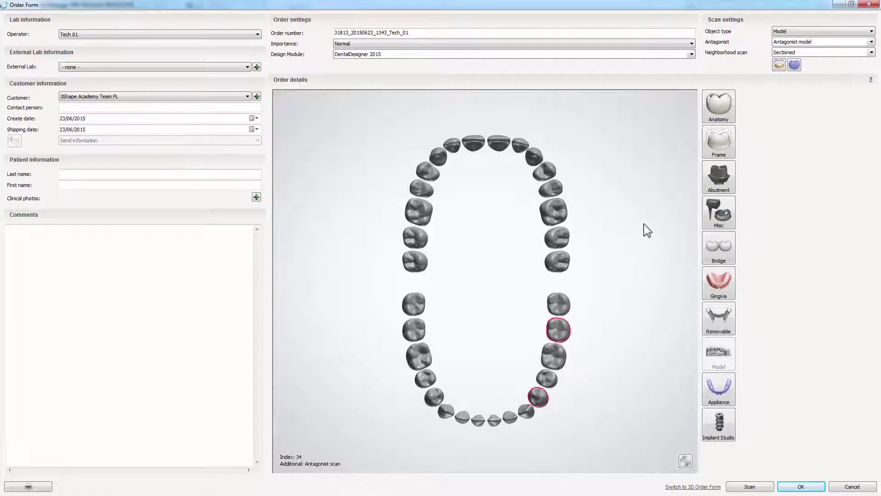
pyautogui.click(719, 111)
pyautogui.click(554, 356)
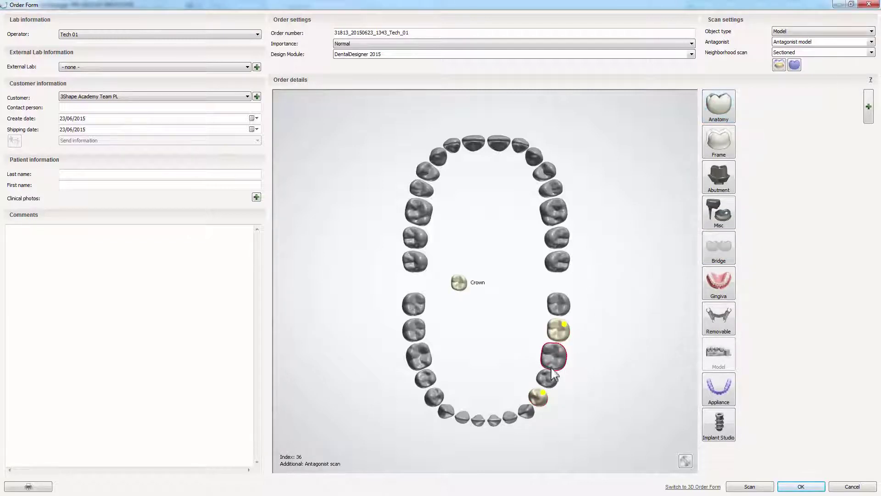
pyautogui.click(547, 378)
pyautogui.click(715, 113)
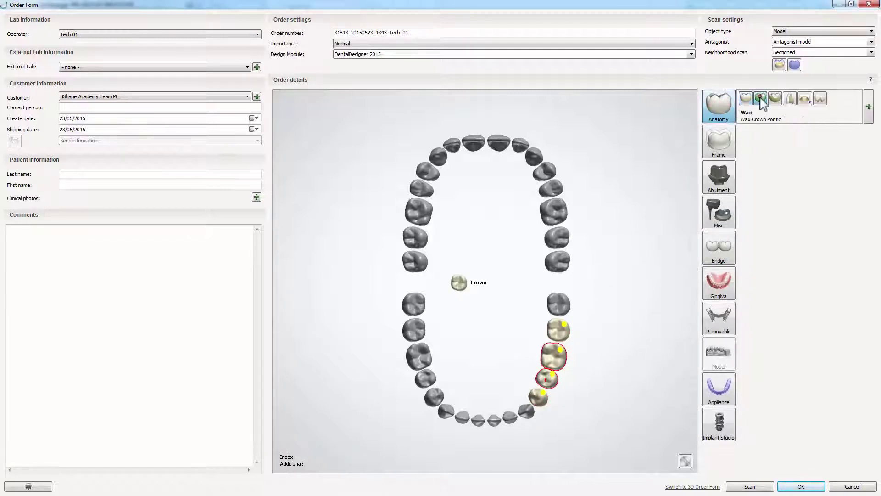
pyautogui.click(760, 99)
pyautogui.click(558, 330)
pyautogui.click(546, 379)
pyautogui.click(546, 379)
pyautogui.click(538, 396)
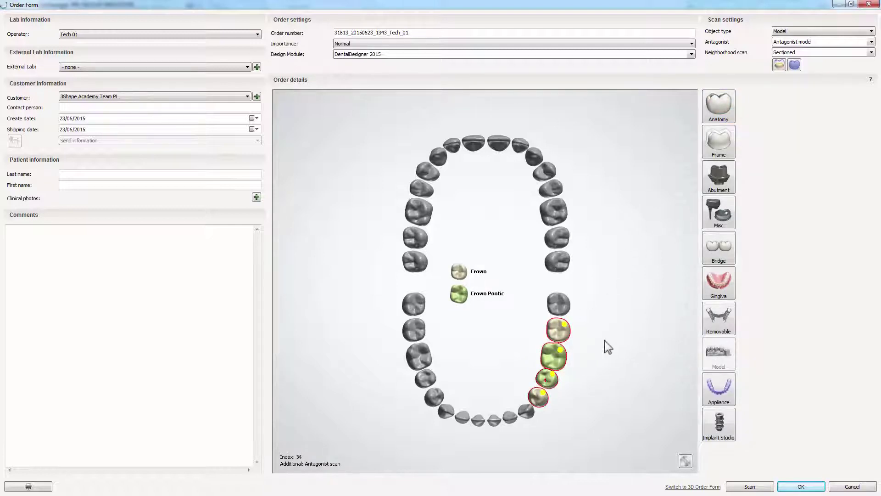
pyautogui.click(719, 246)
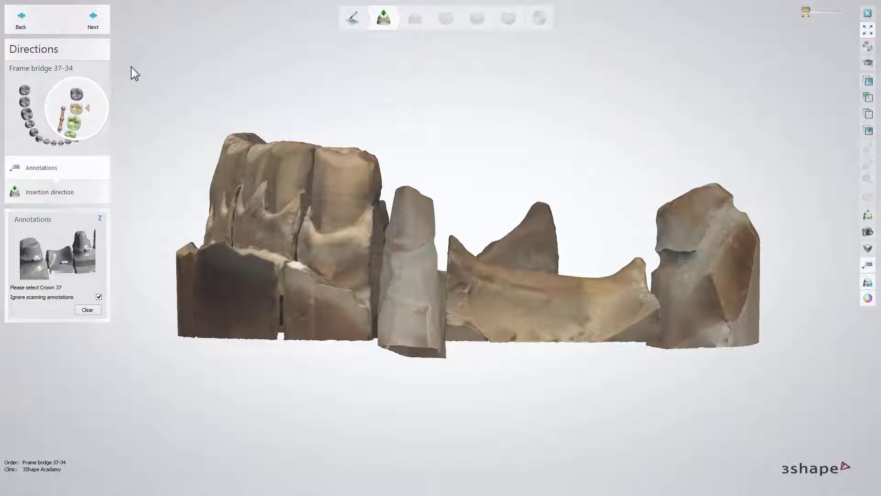
# Step: Advance past annotations to the points step and split the bridge, separating coping 37
pyautogui.click(92, 19)
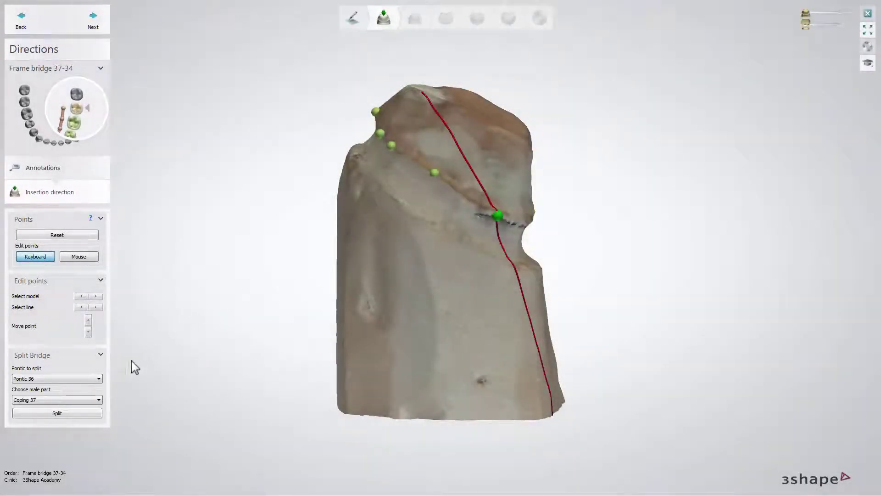
pyautogui.click(74, 412)
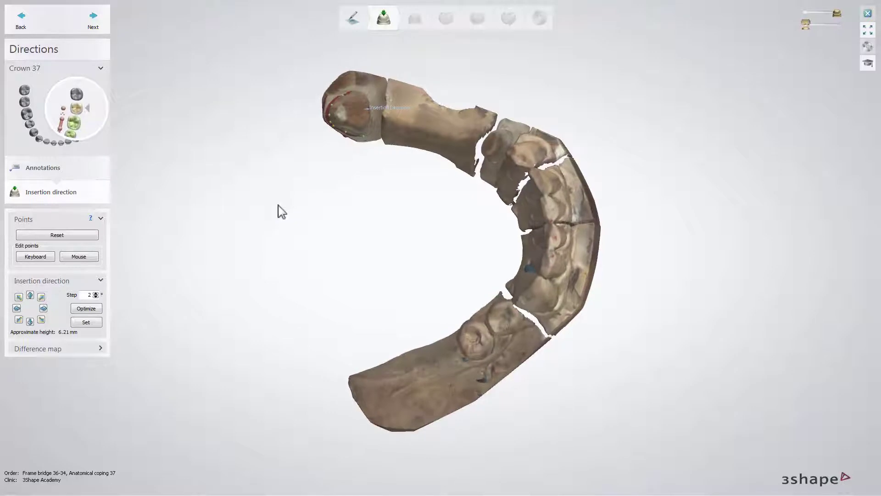
# Step: Apply the insertion directions for crown 37 and frame bridge 36-34, then continue to Interfaces
pyautogui.click(97, 323)
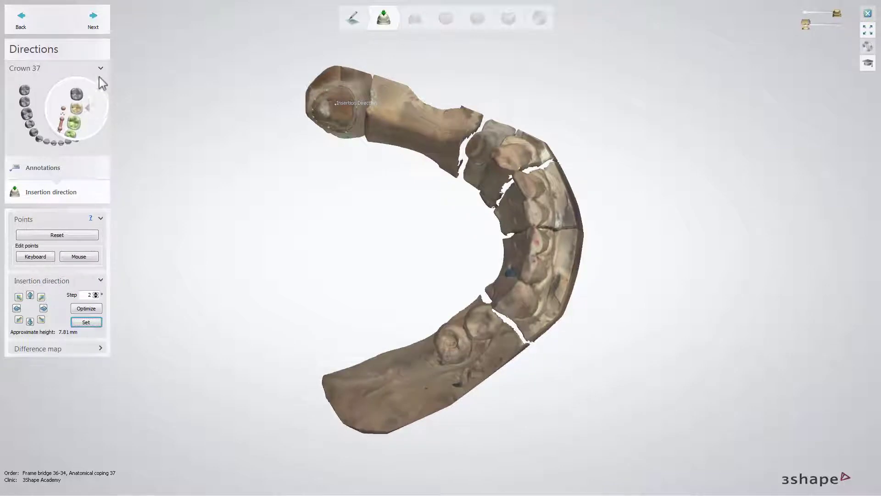
pyautogui.click(100, 21)
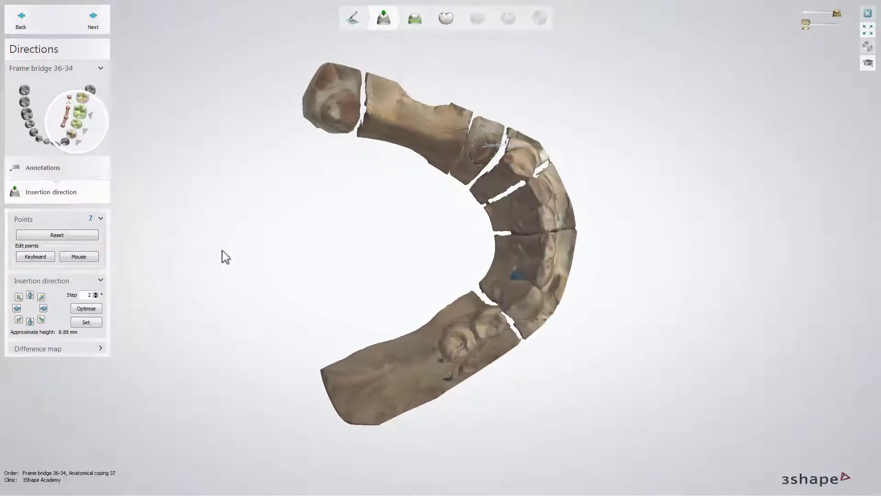
pyautogui.click(96, 323)
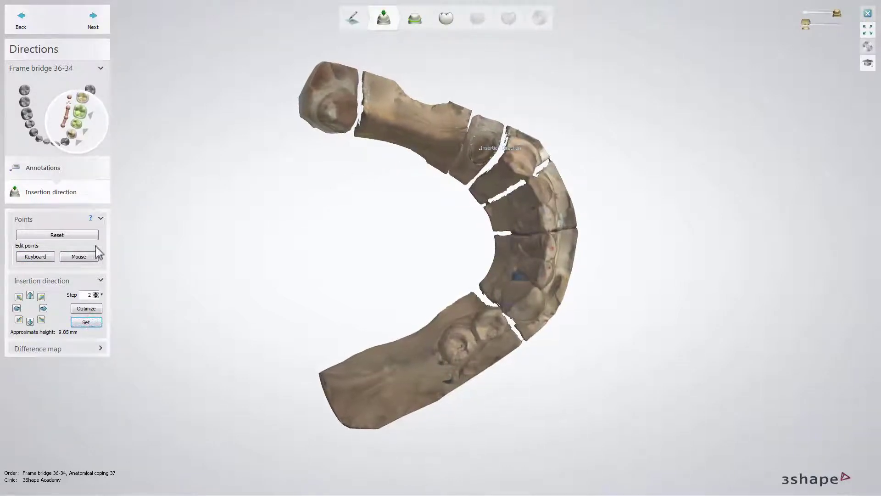
pyautogui.click(95, 21)
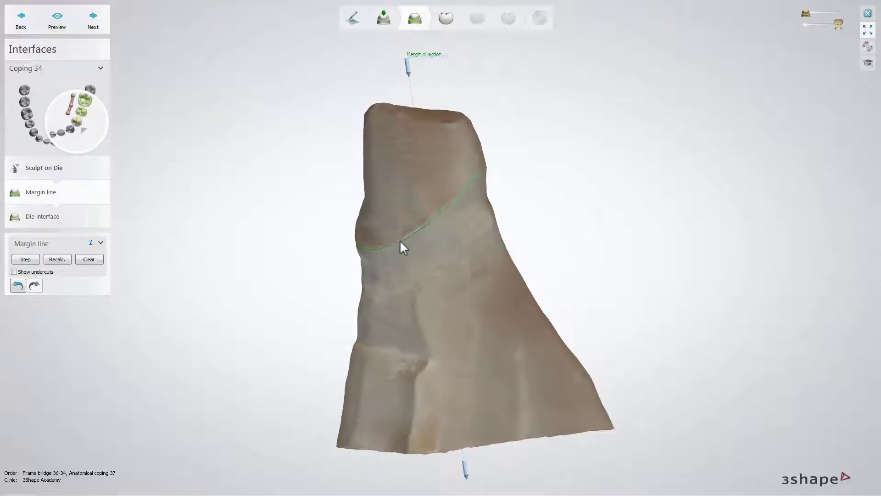
# Step: Accept the coping 34 margin line and preview its die interface
pyautogui.click(95, 21)
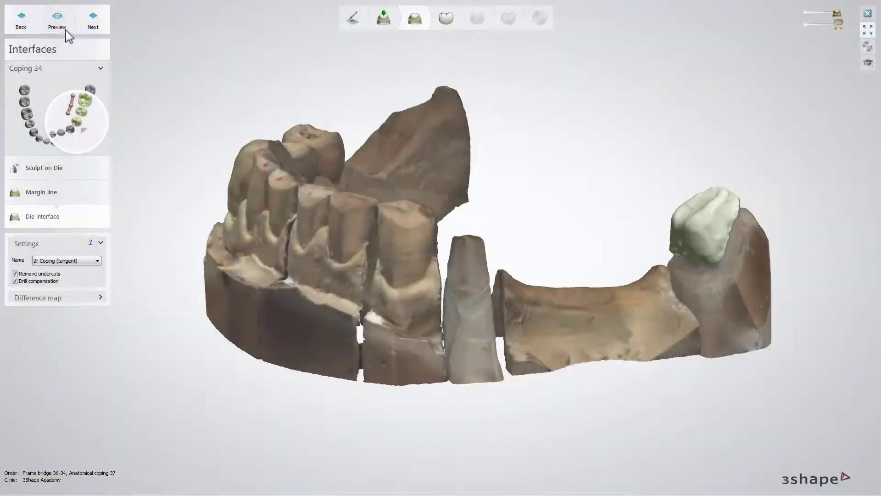
pyautogui.click(62, 25)
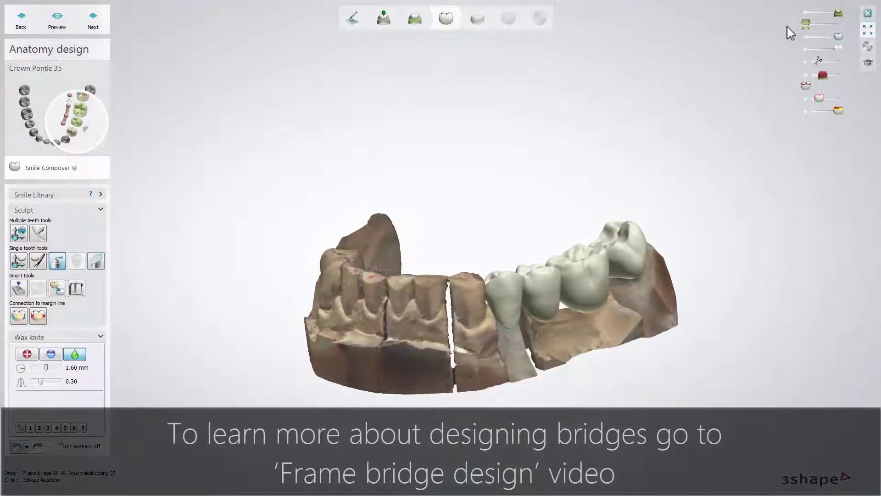
# Step: Fade in the upper jaw scan to check the bridge anatomy, then proceed to frame design
pyautogui.moveTo(805, 23); pyautogui.dragTo(840, 25)
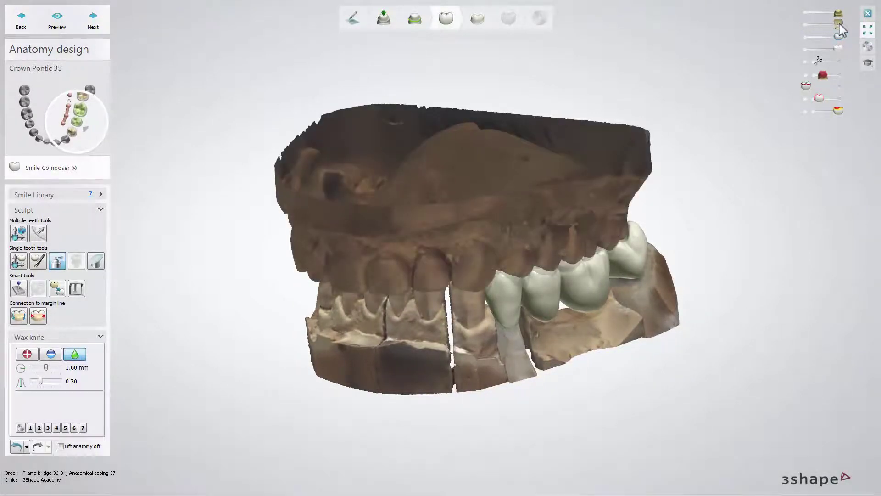
pyautogui.click(93, 19)
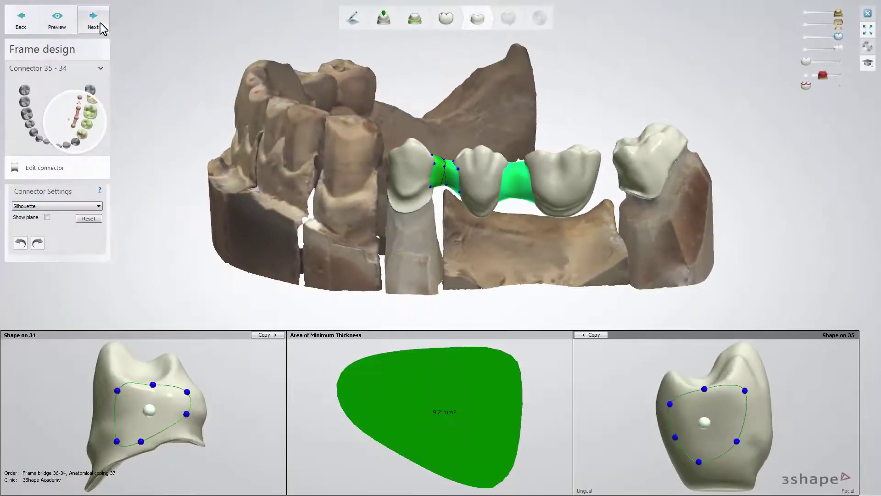
# Step: Review connector 35-34 and advance to the Finalize step
pyautogui.click(99, 24)
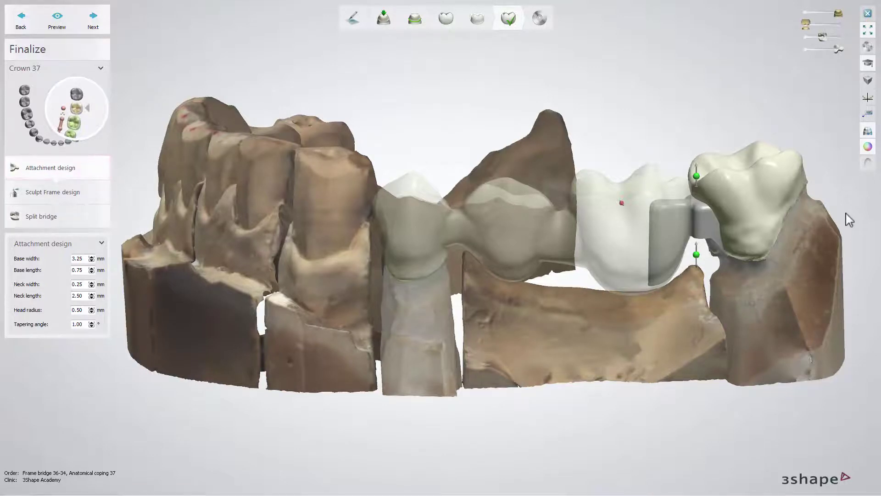
# Step: Raise the crown 37 attachment slightly, then restore the scan texture and translucent bridge crowns
pyautogui.moveTo(674, 223)
pyautogui.mouseDown()
pyautogui.moveTo(674, 213)
pyautogui.moveTo(677, 226)
pyautogui.mouseUp()
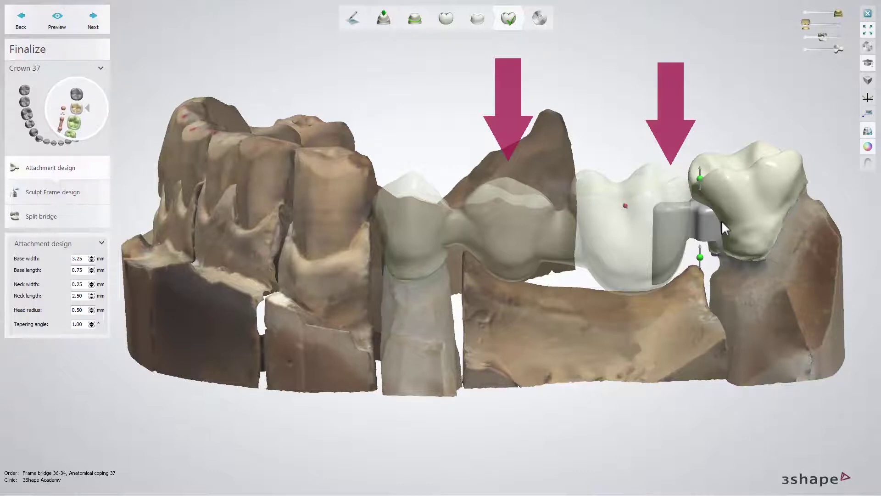
pyautogui.moveTo(789, 110); pyautogui.dragTo(795, 166, button='right')
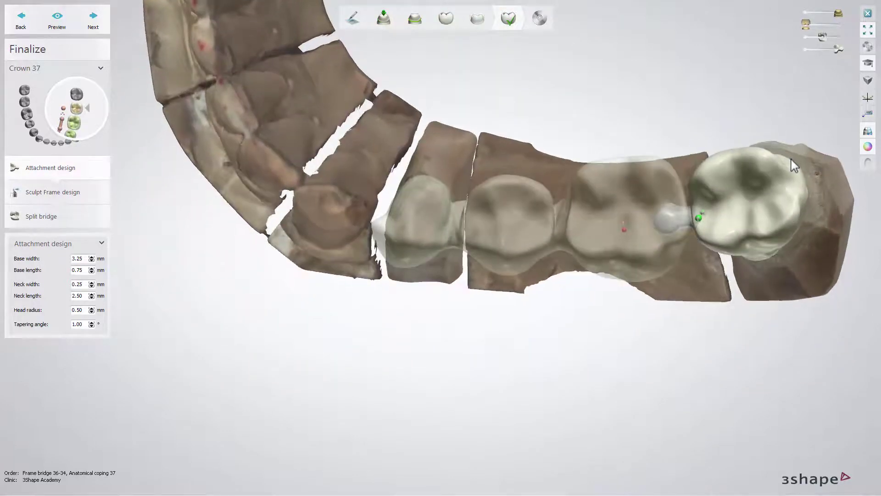
pyautogui.click(867, 147)
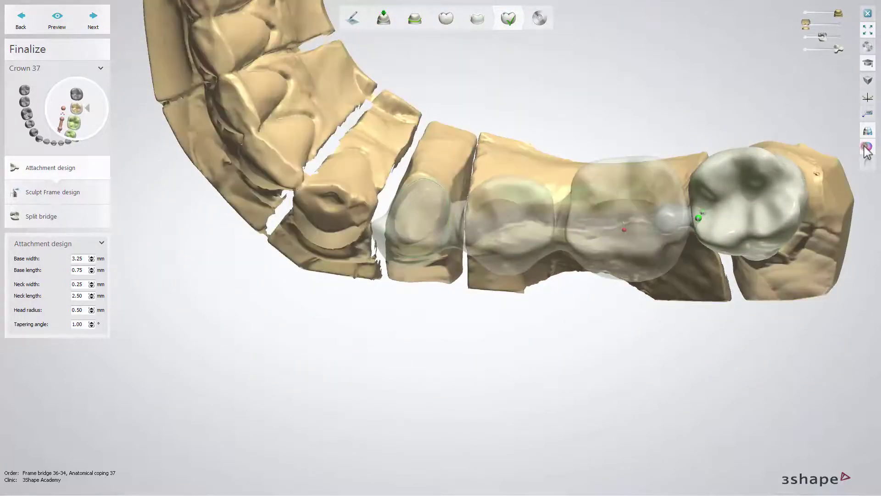
pyautogui.click(806, 36)
pyautogui.moveTo(623, 227)
pyautogui.mouseDown()
pyautogui.moveTo(623, 210)
pyautogui.moveTo(624, 218)
pyautogui.mouseUp()
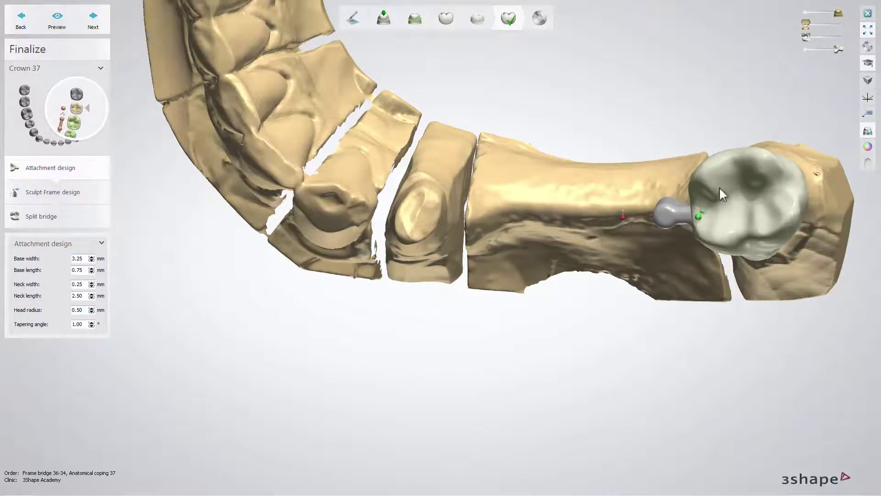
pyautogui.click(868, 146)
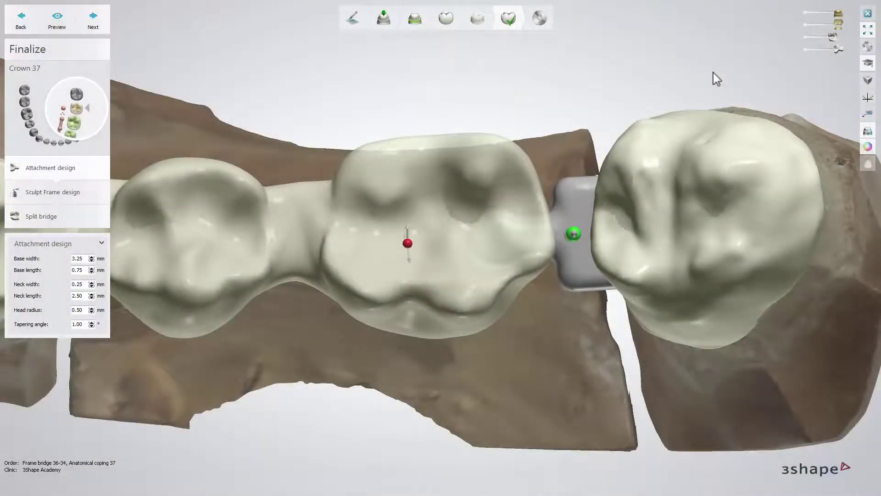
pyautogui.click(818, 36)
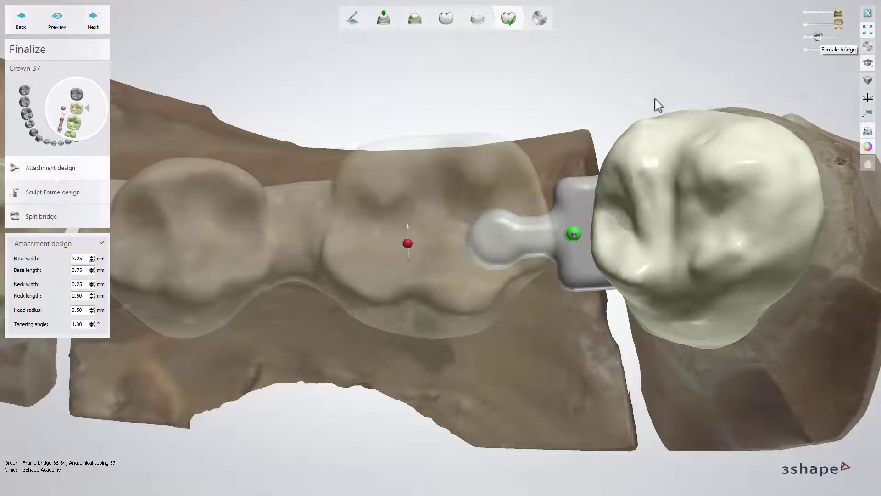
# Step: Try larger head radius and neck width, returning them to 0.50 mm and 0.25 mm
pyautogui.click(92, 308)
pyautogui.click(92, 308)
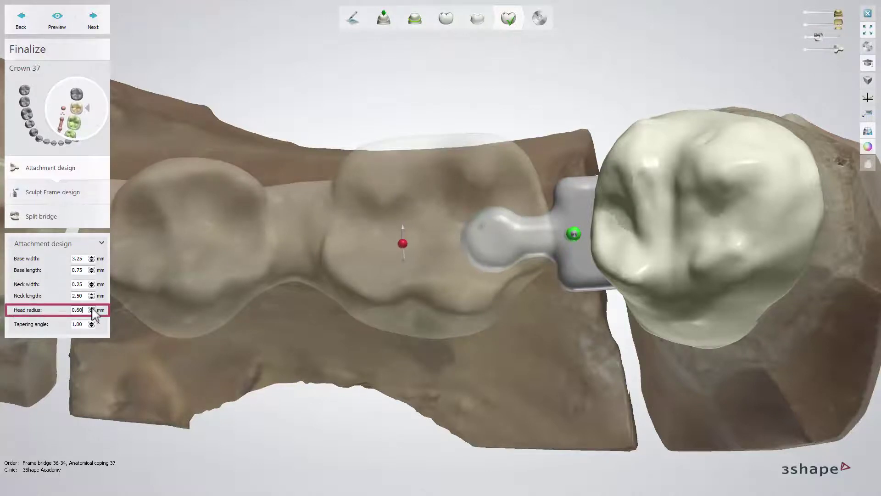
pyautogui.click(91, 308)
pyautogui.click(91, 308)
pyautogui.click(91, 308)
pyautogui.click(91, 312)
pyautogui.click(92, 312)
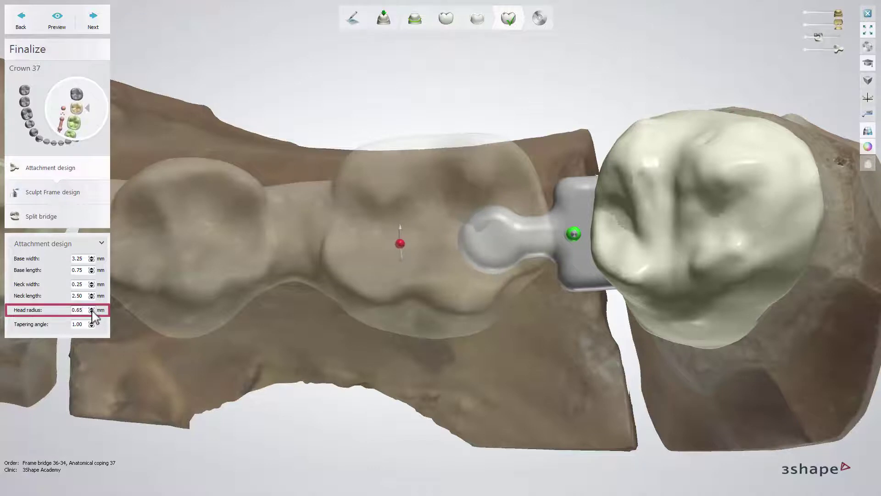
pyautogui.click(91, 312)
pyautogui.click(91, 312)
pyautogui.click(92, 312)
pyautogui.click(92, 312)
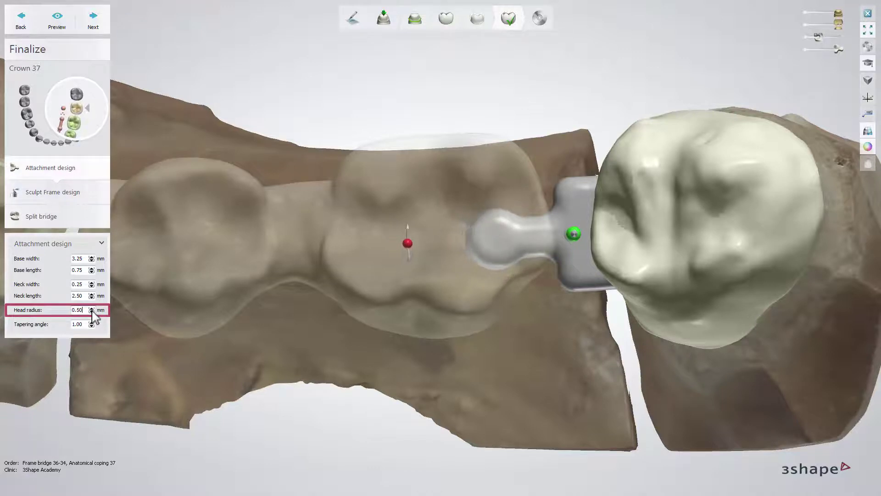
pyautogui.click(91, 282)
pyautogui.click(92, 282)
pyautogui.click(91, 283)
pyautogui.click(92, 282)
pyautogui.click(91, 282)
pyautogui.click(91, 282)
pyautogui.click(91, 282)
pyautogui.click(91, 286)
pyautogui.click(91, 286)
pyautogui.click(92, 286)
pyautogui.click(92, 286)
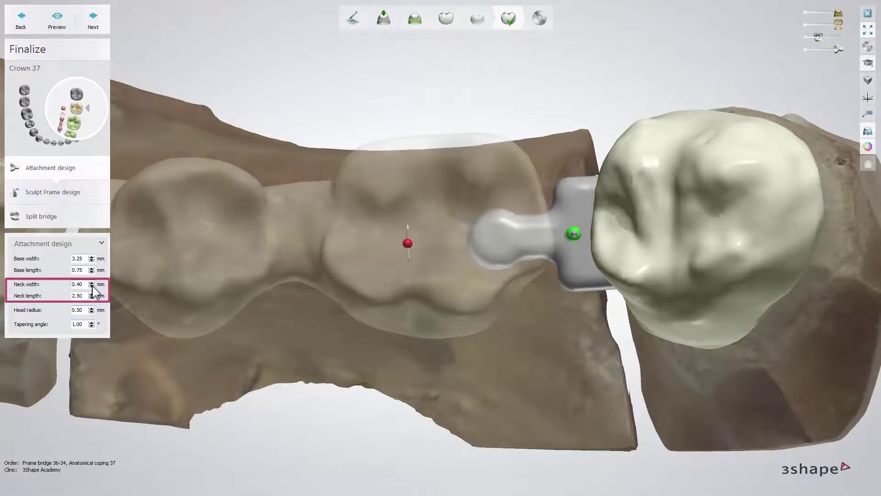
pyautogui.click(92, 286)
pyautogui.click(92, 286)
pyautogui.click(92, 286)
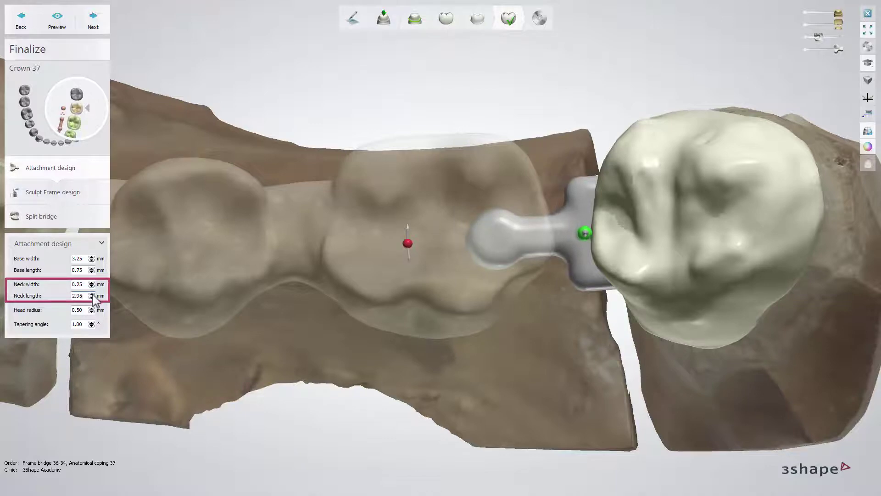
# Step: Set the attachment neck length to 2.15 mm and adjust its height along the axis
pyautogui.click(92, 297)
pyautogui.click(92, 297)
pyautogui.click(92, 297)
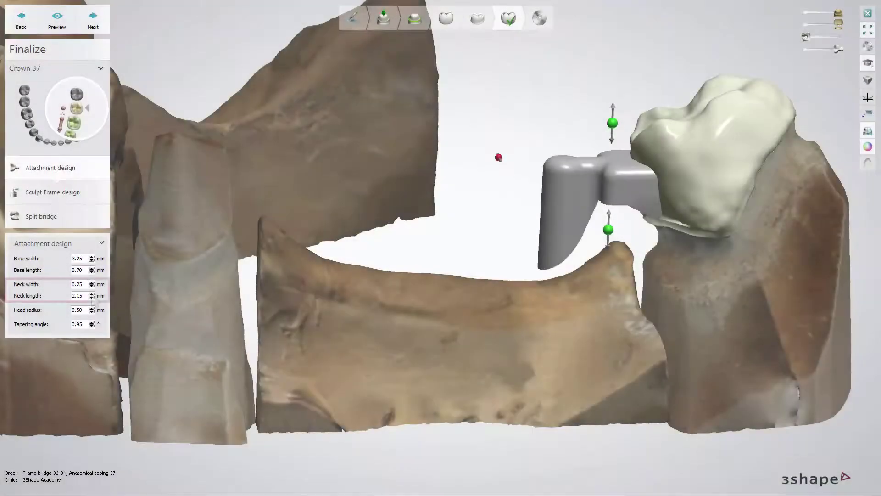
pyautogui.click(92, 293)
pyautogui.click(91, 294)
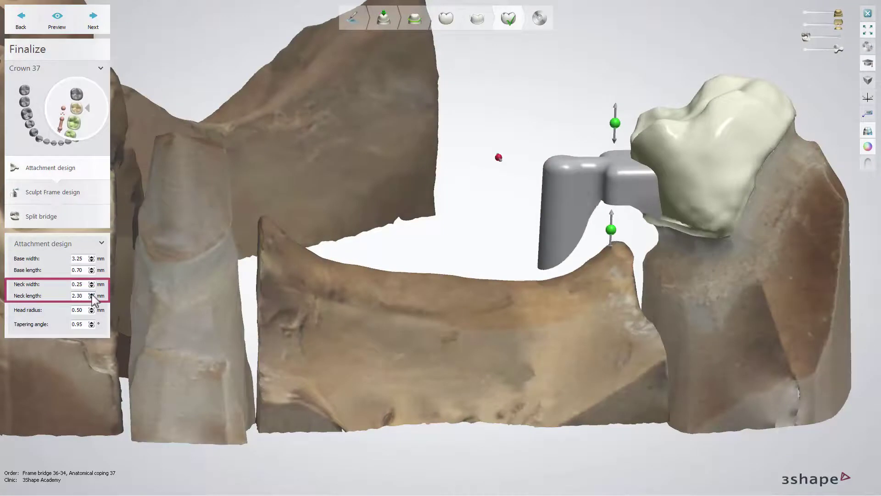
pyautogui.click(91, 293)
pyautogui.click(91, 294)
pyautogui.click(91, 294)
pyautogui.click(91, 294)
pyautogui.click(91, 294)
pyautogui.click(91, 294)
pyautogui.click(92, 297)
pyautogui.click(92, 297)
pyautogui.click(92, 298)
pyautogui.click(92, 298)
pyautogui.click(91, 297)
pyautogui.click(91, 297)
pyautogui.click(92, 297)
pyautogui.click(92, 298)
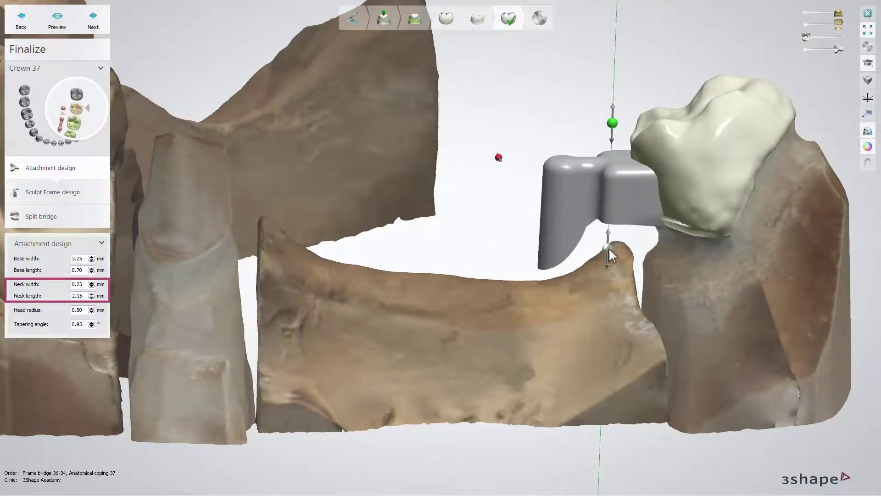
pyautogui.moveTo(613, 128)
pyautogui.mouseDown()
pyautogui.moveTo(613, 120)
pyautogui.moveTo(615, 130)
pyautogui.mouseUp()
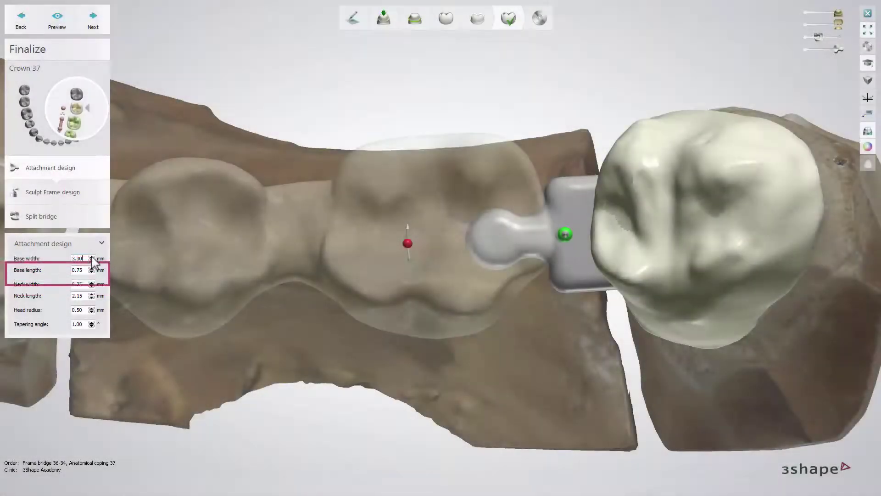
# Step: Narrow the attachment base width toward 3.25 mm and shorten base length toward 0.75 mm
pyautogui.click(91, 256)
pyautogui.click(92, 260)
pyautogui.click(91, 260)
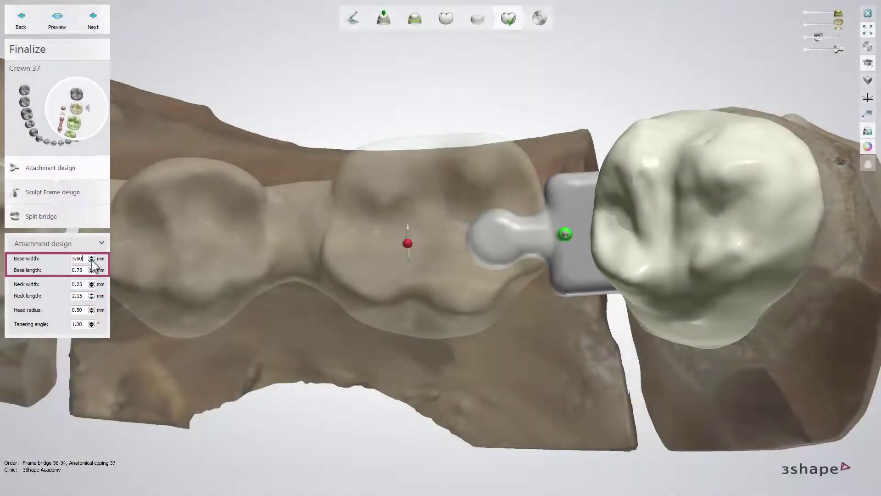
pyautogui.click(91, 260)
pyautogui.click(91, 260)
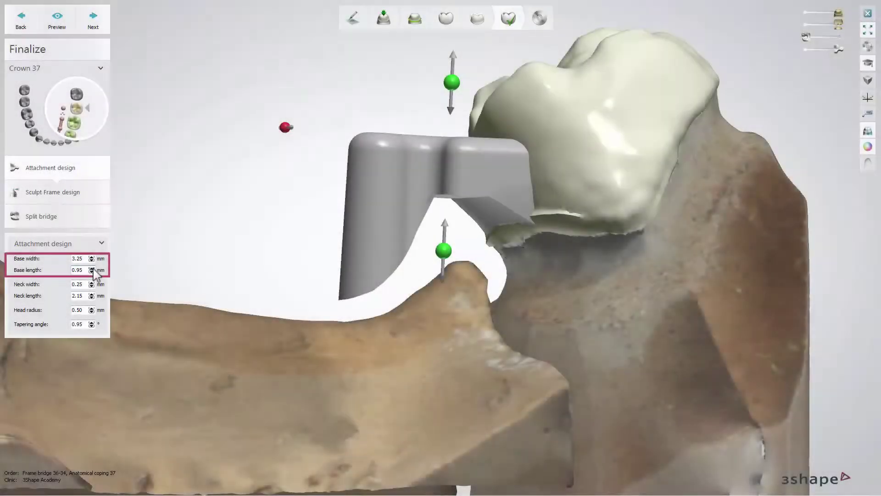
pyautogui.click(92, 268)
pyautogui.click(91, 272)
pyautogui.click(92, 272)
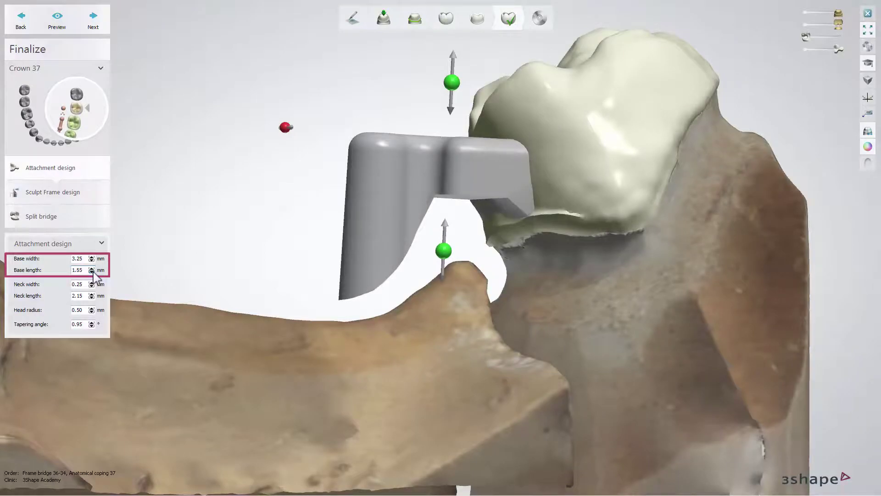
pyautogui.click(92, 272)
pyautogui.click(92, 272)
pyautogui.click(92, 272)
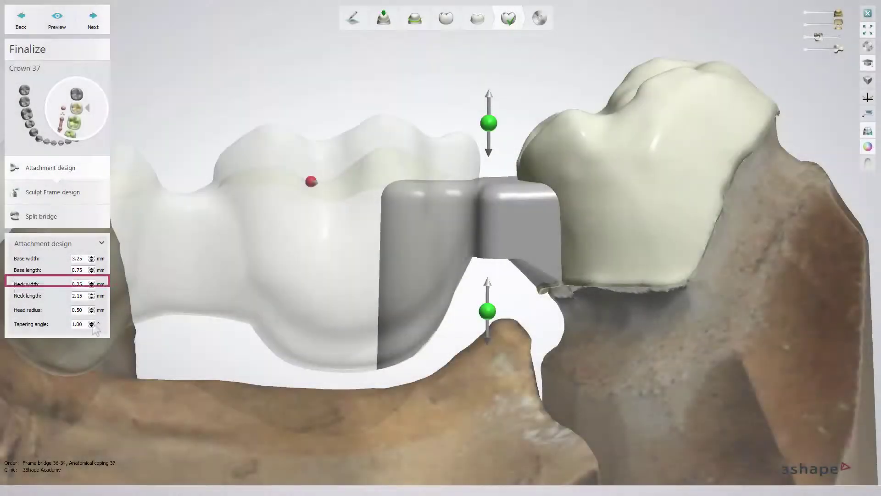
# Step: Raise the attachment tapering angle to 2.90°
pyautogui.click(92, 322)
pyautogui.click(92, 322)
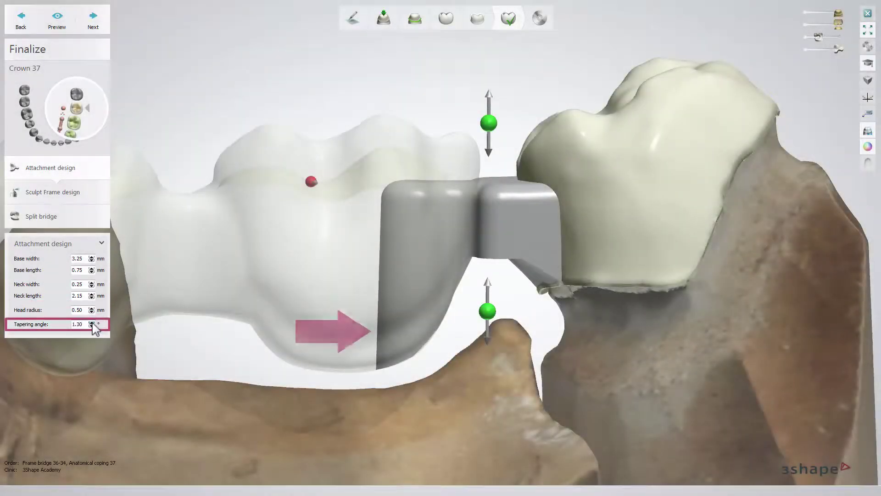
pyautogui.click(92, 322)
pyautogui.click(92, 322)
pyautogui.click(92, 322)
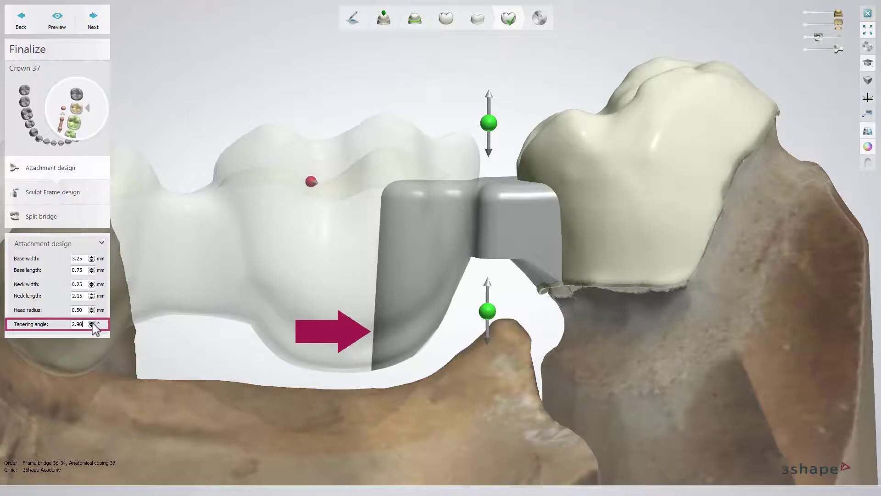
pyautogui.click(91, 322)
pyautogui.click(92, 321)
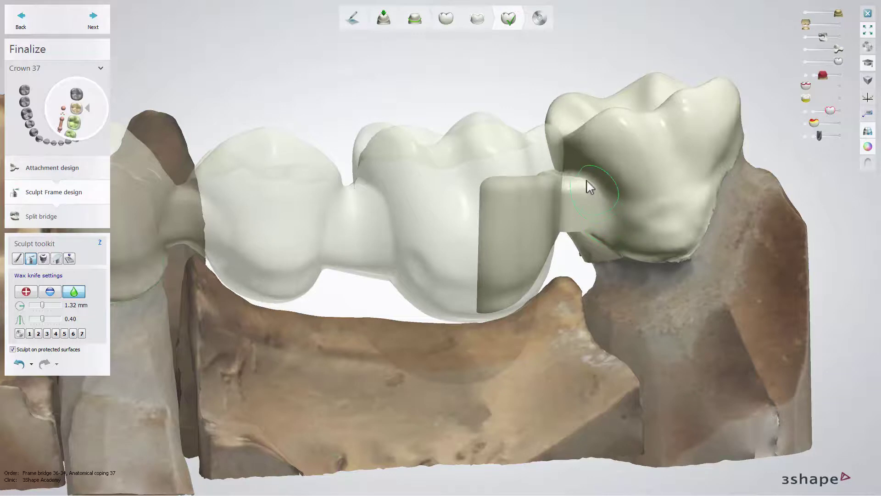
# Step: Wax up the connector beside crown 37 and morph the 36–34 bridge surface, then continue to Split bridge
pyautogui.moveTo(586, 180)
pyautogui.mouseDown()
pyautogui.moveTo(570, 170)
pyautogui.moveTo(610, 218)
pyautogui.mouseUp()
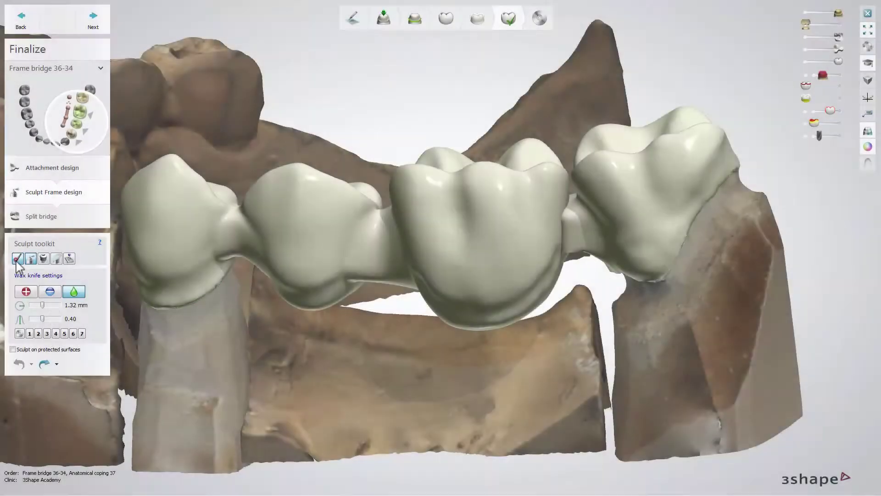
pyautogui.click(17, 258)
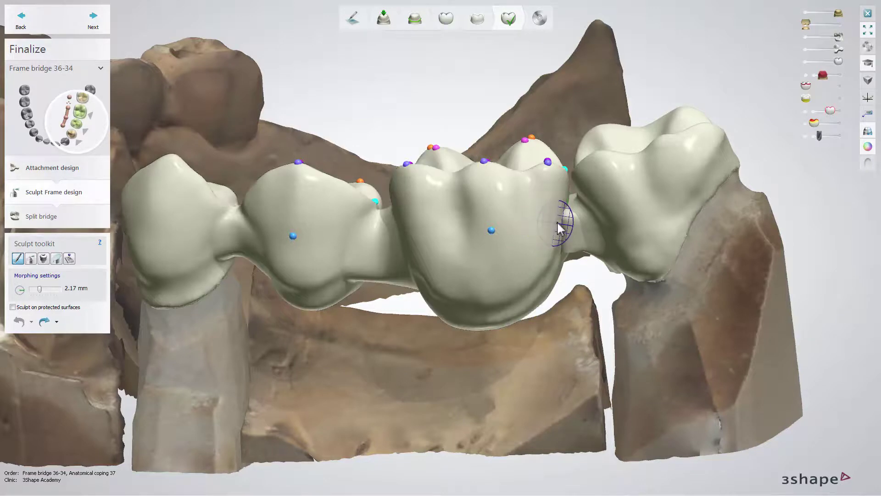
pyautogui.moveTo(561, 211)
pyautogui.mouseDown()
pyautogui.moveTo(564, 250)
pyautogui.moveTo(558, 243)
pyautogui.moveTo(552, 260)
pyautogui.mouseUp()
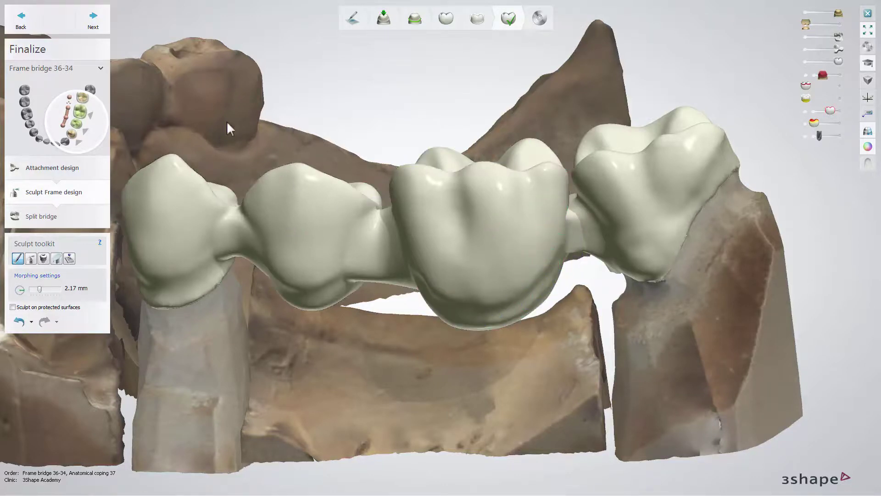
pyautogui.click(93, 22)
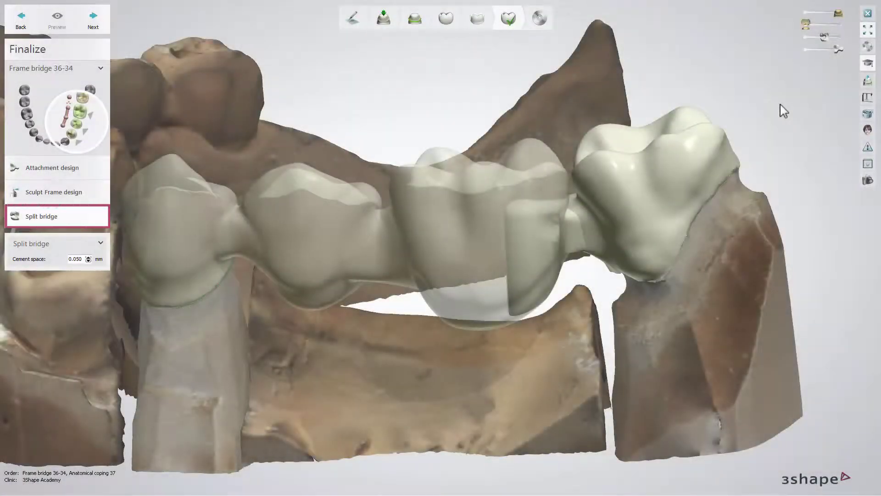
# Step: Draw the split line through the connector in 2D cross-section, set 0.100 mm cement space, and preview
pyautogui.click(868, 81)
pyautogui.moveTo(528, 76); pyautogui.dragTo(523, 429)
pyautogui.scroll(5, 716, 384)
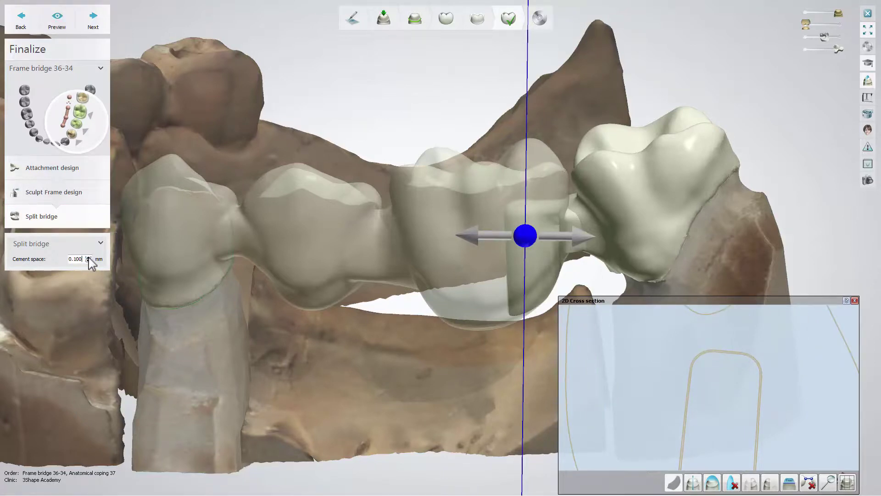
pyautogui.click(57, 27)
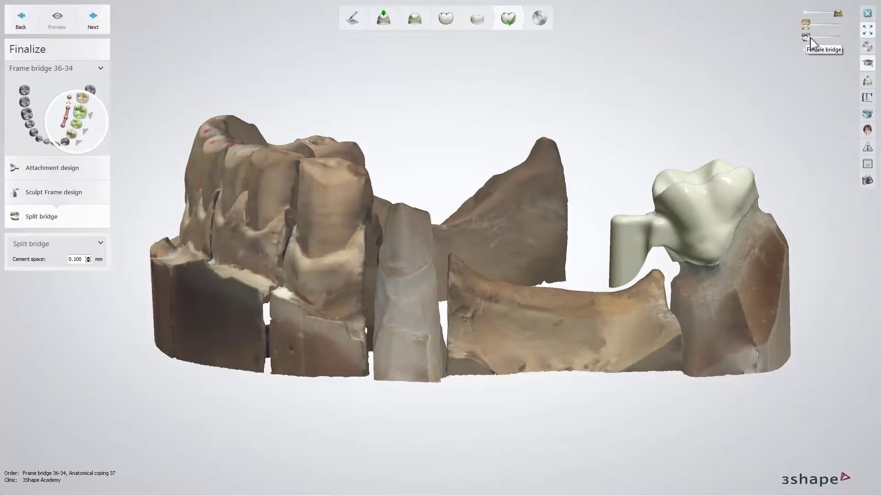
pyautogui.moveTo(816, 39); pyautogui.dragTo(843, 38)
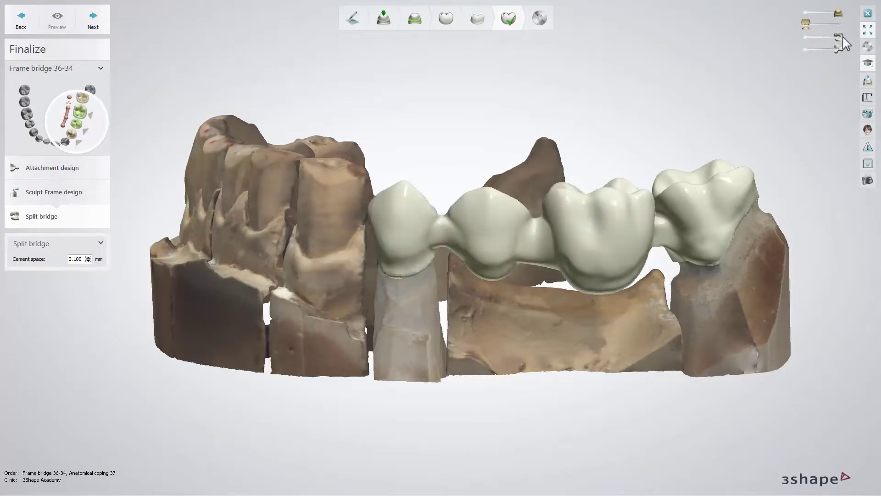